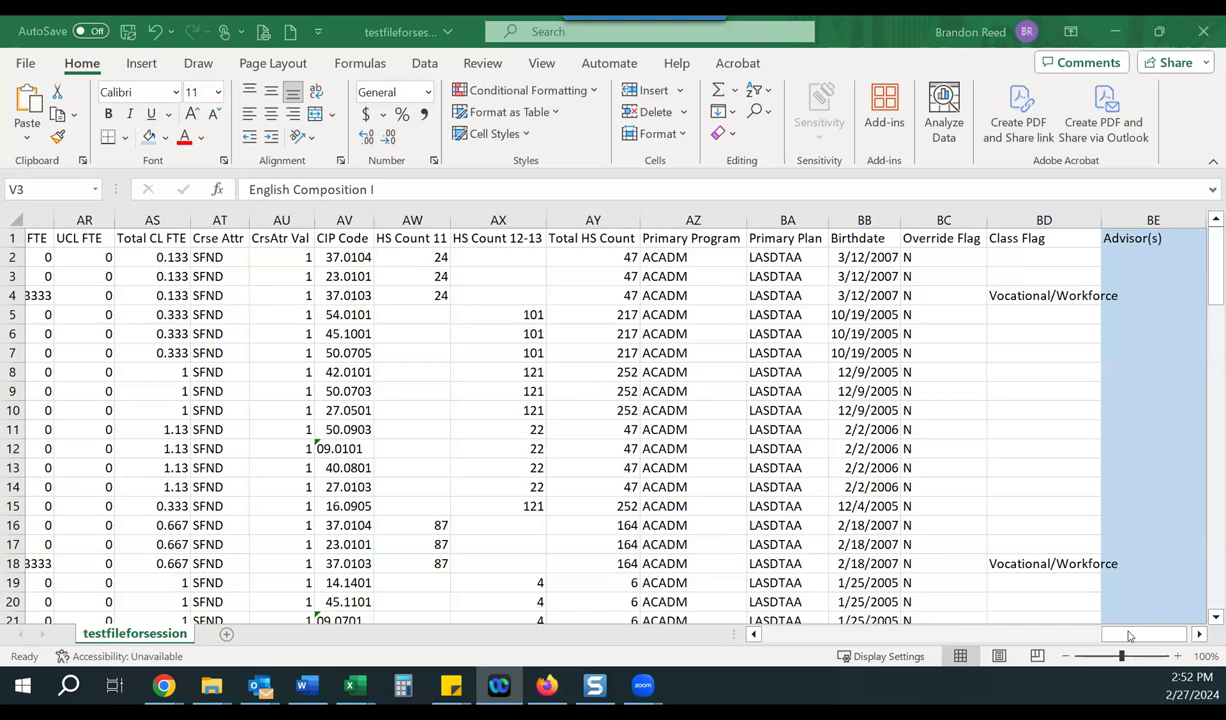
# Review the worksheet's FTE, headcount and Advisor(s) columns, and check the annotated Advisor(s) column screenshot in Snagit Editor.
pyautogui.moveTo(1130, 636); pyautogui.dragTo(1091, 633)
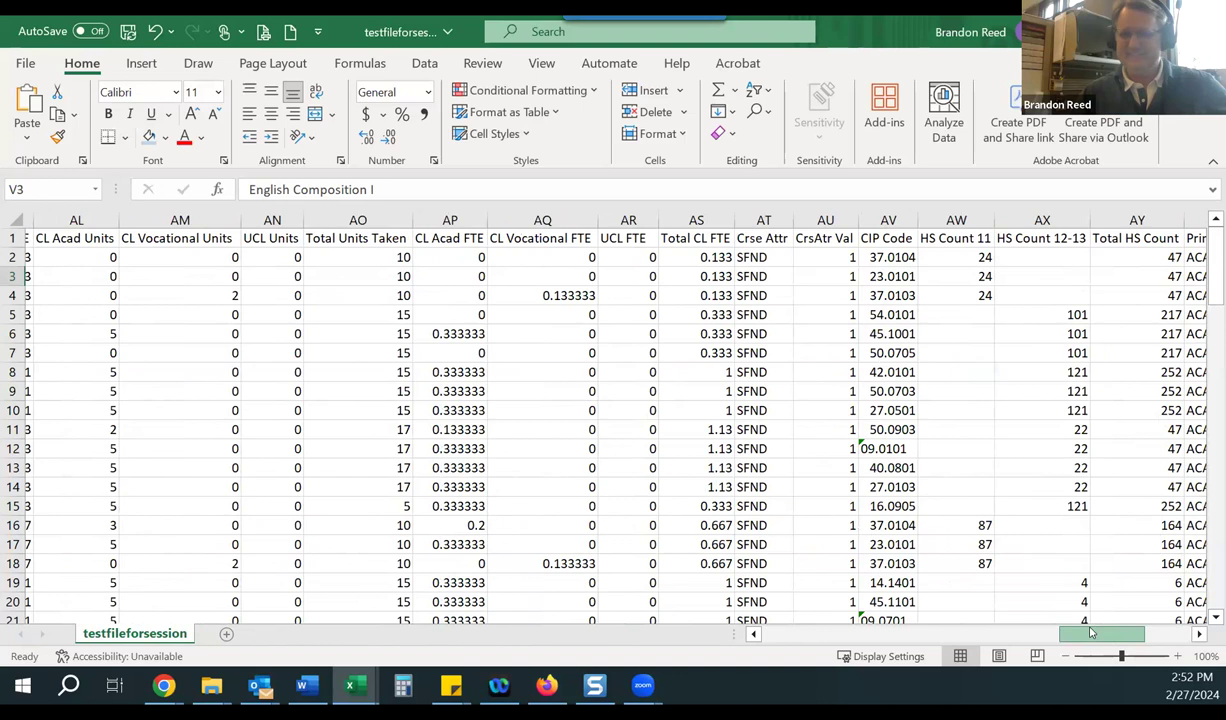
pyautogui.moveTo(1091, 633); pyautogui.dragTo(1091, 633)
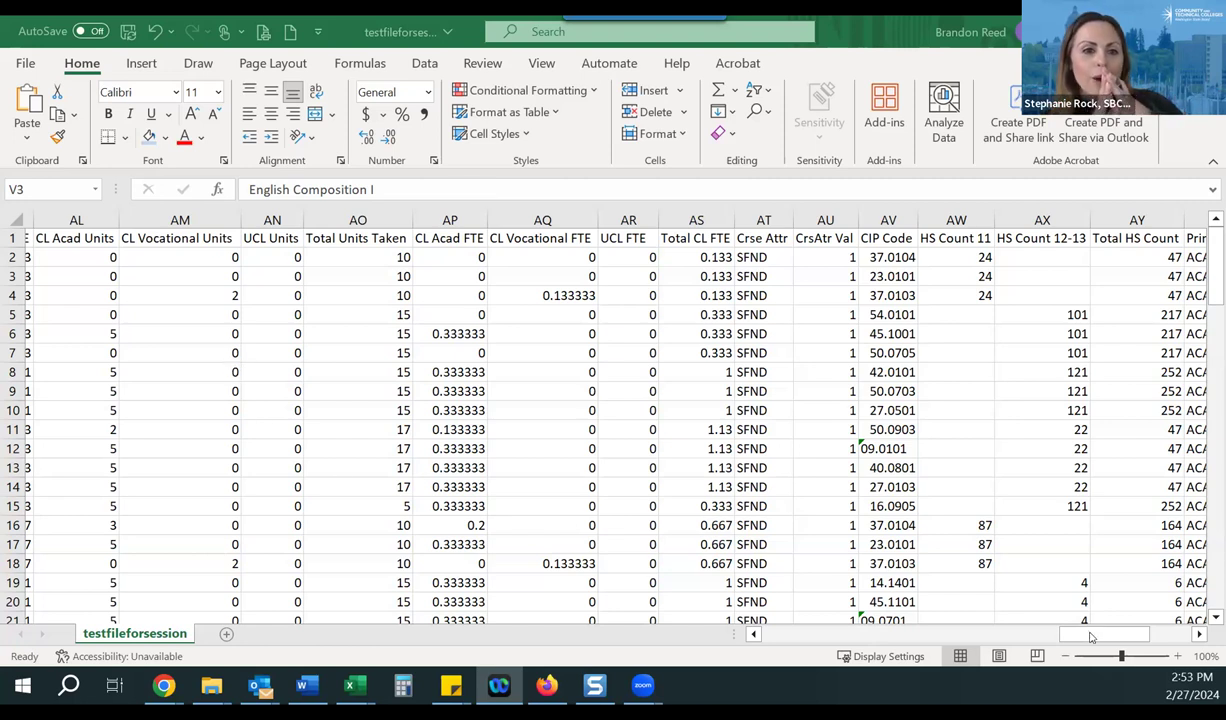
pyautogui.click(1134, 636)
pyautogui.hscroll(6, 1054, 411)
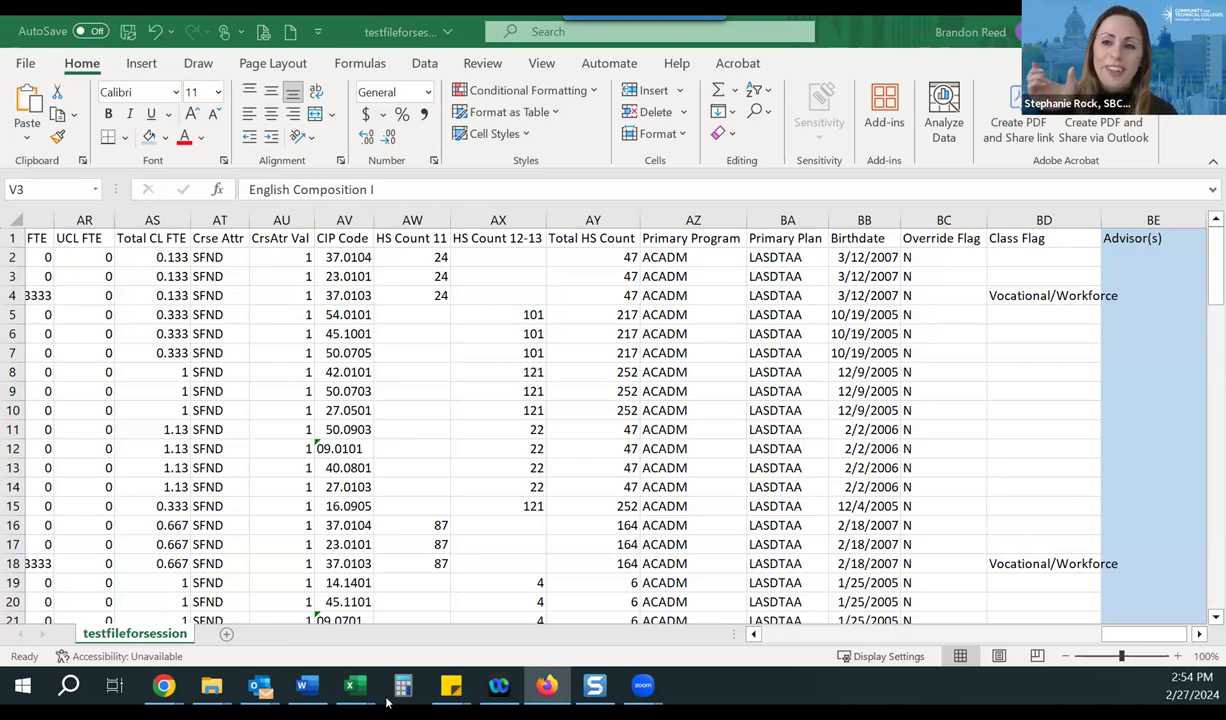
pyautogui.click(594, 686)
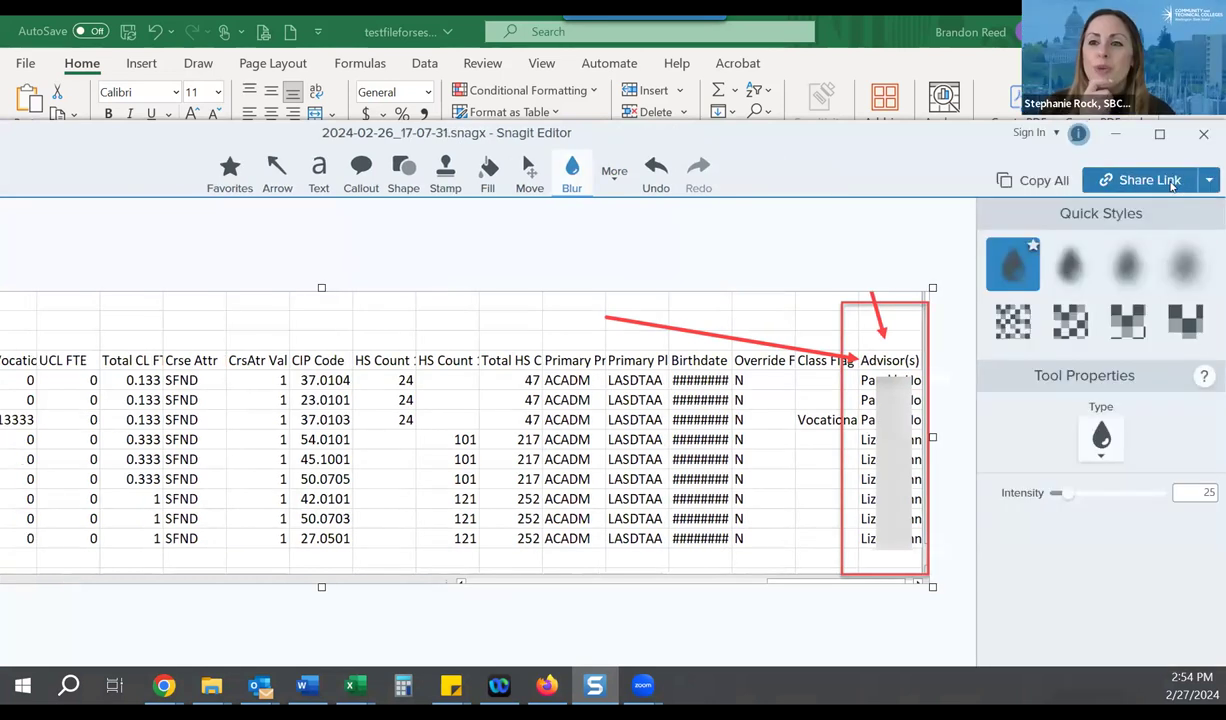
pyautogui.click(1115, 134)
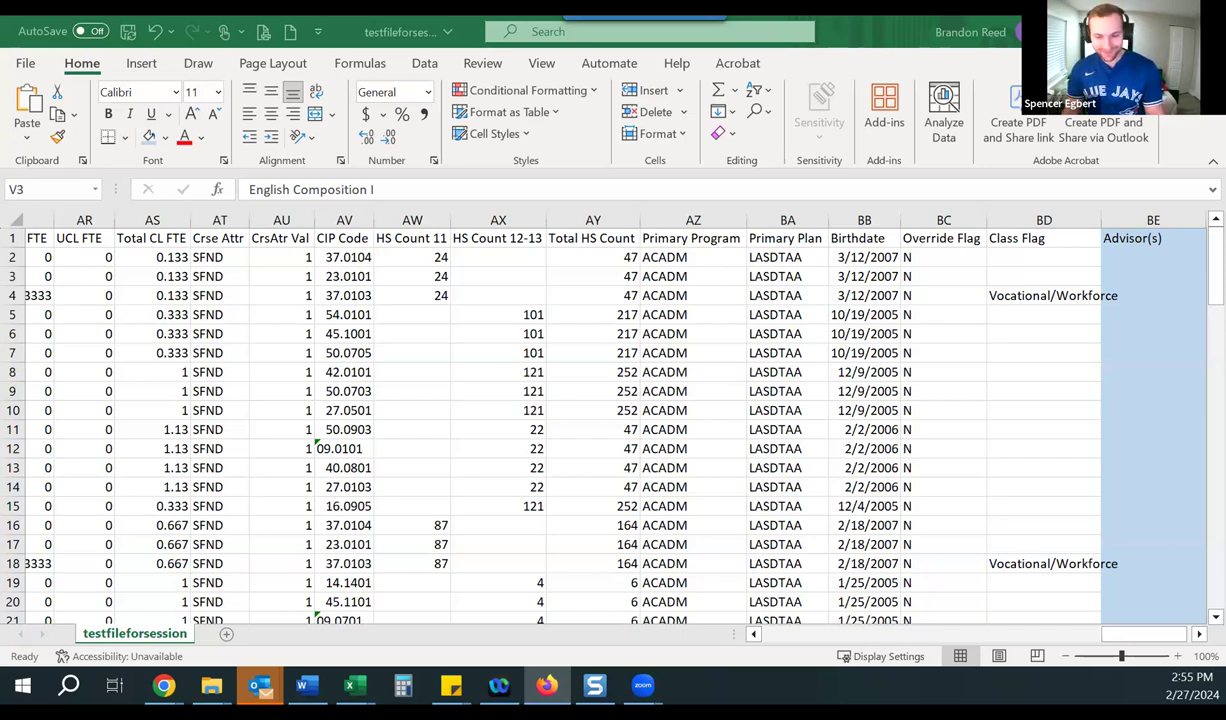
# Copy the student's ID in Excel and switch to the ctcLink Student Homepage in Firefox.
pyautogui.hotkey('alt', 'Tab')
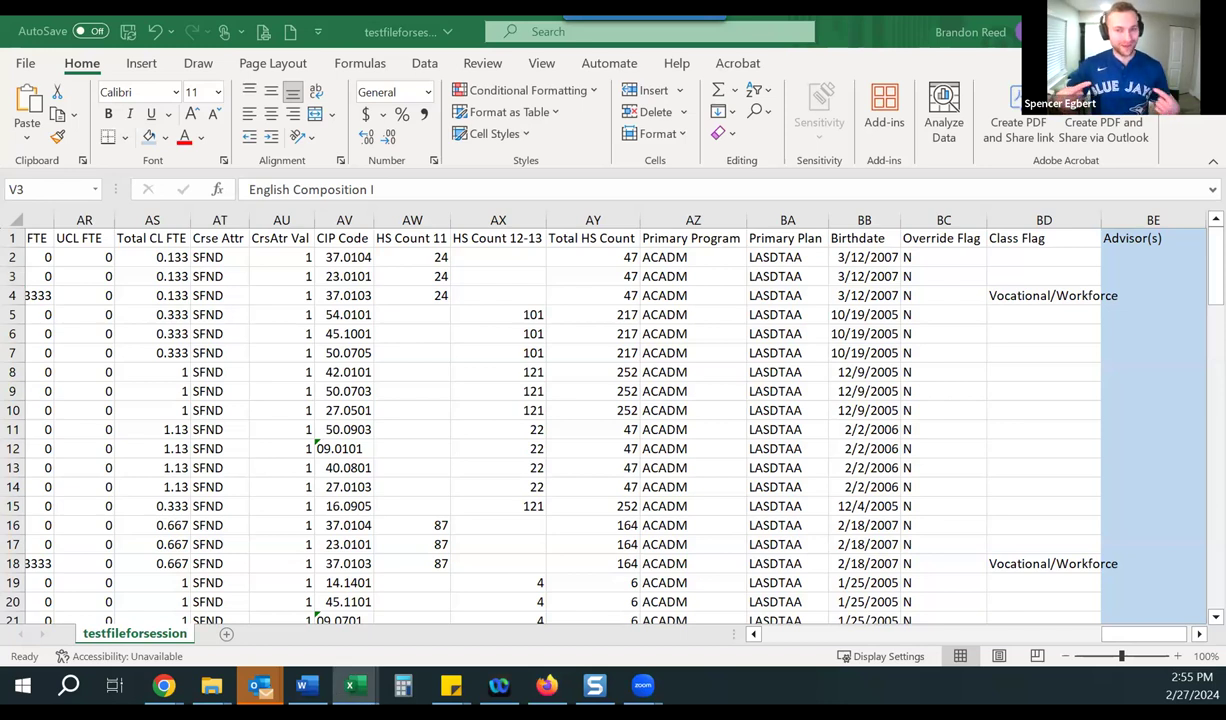
pyautogui.hotkey('ctrl', 'c')
pyautogui.hotkey('alt', 'Tab')
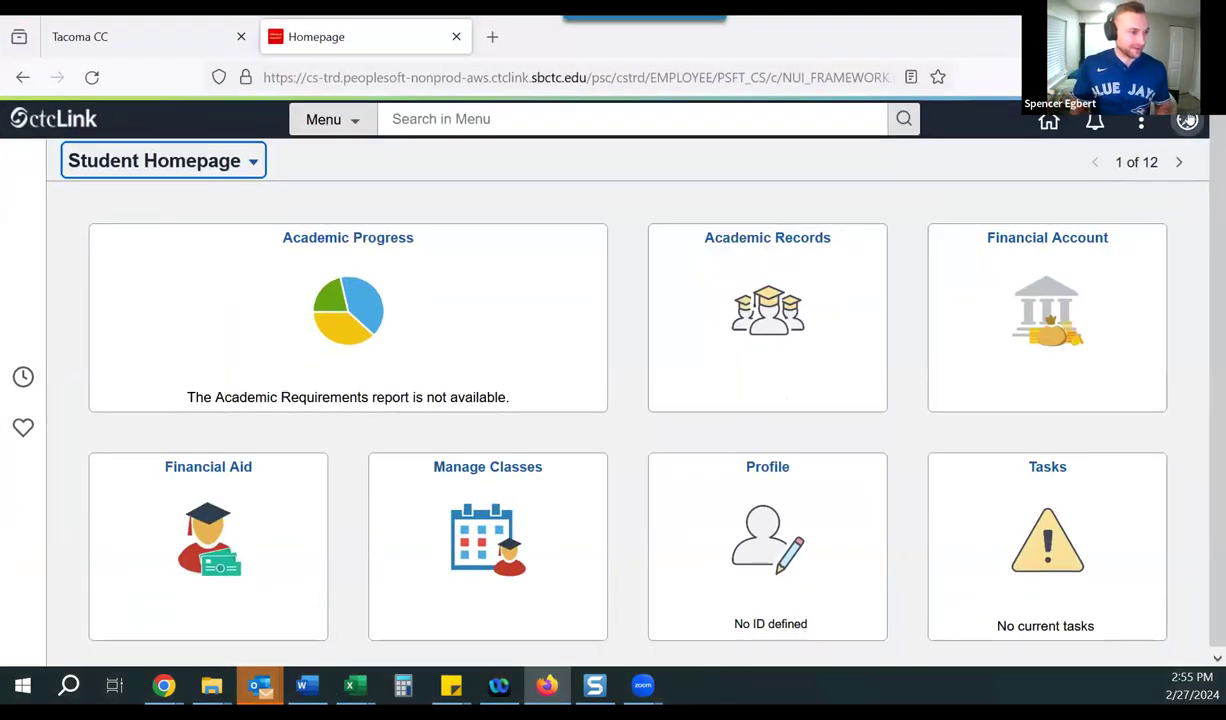
# Open the Student Running Start page from the Tuition and Fees custom pages of Student Financials.
pyautogui.click(1204, 120)
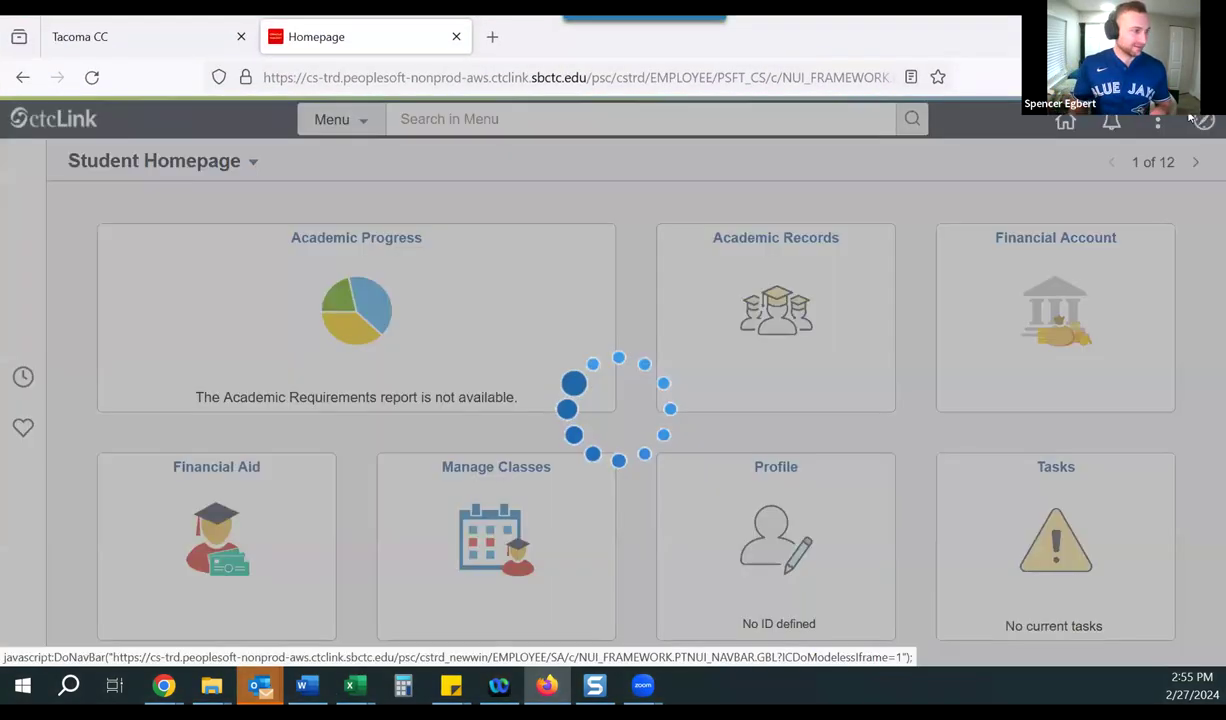
pyautogui.click(1181, 425)
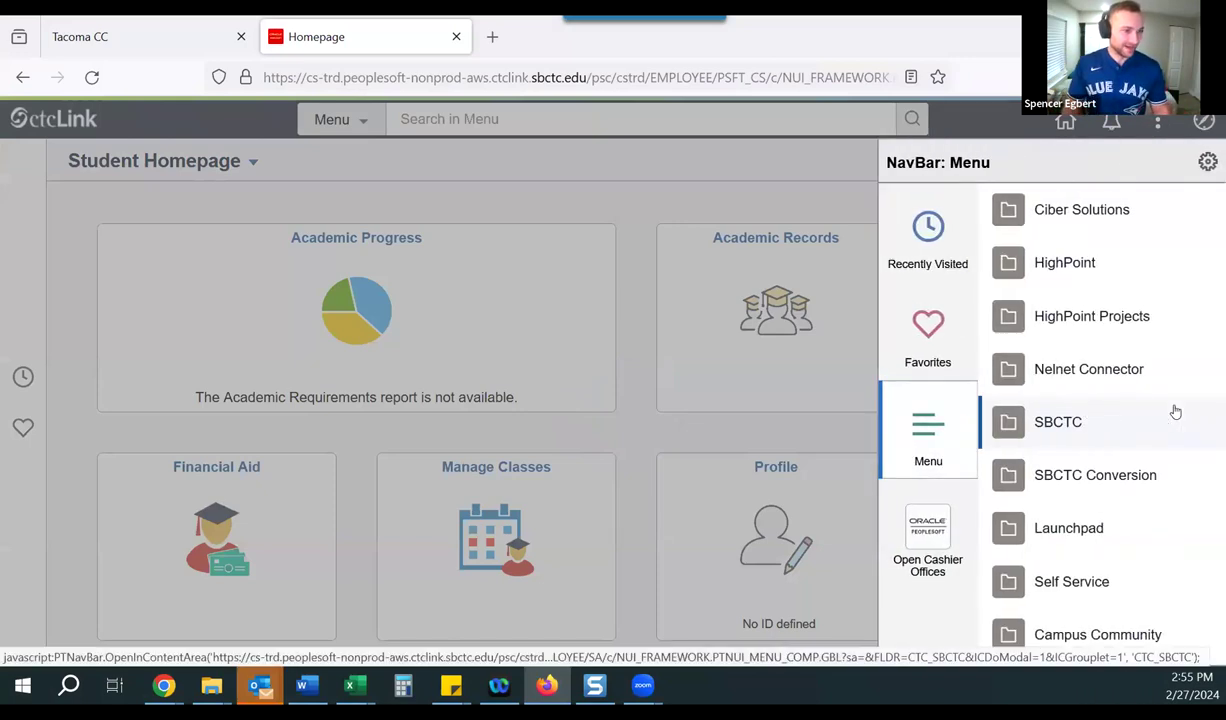
pyautogui.scroll(-3, 1075, 463)
pyautogui.scroll(-2, 1076, 460)
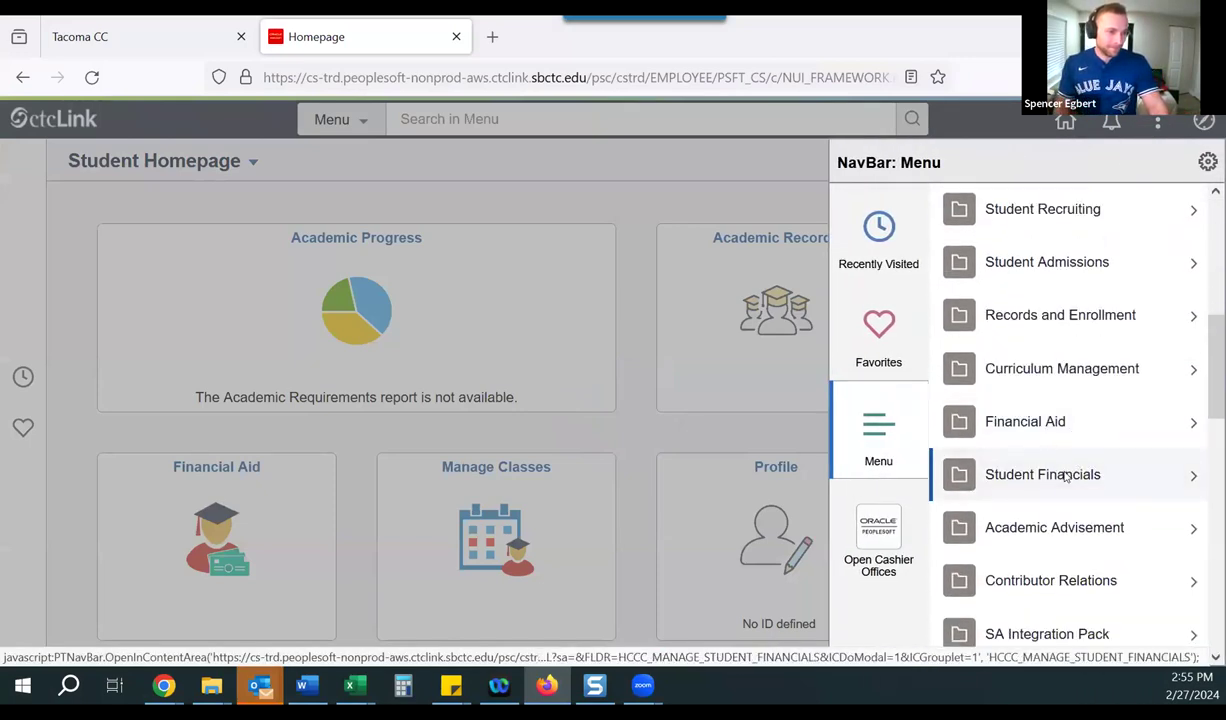
pyautogui.click(1072, 468)
pyautogui.click(1035, 358)
pyautogui.click(1022, 304)
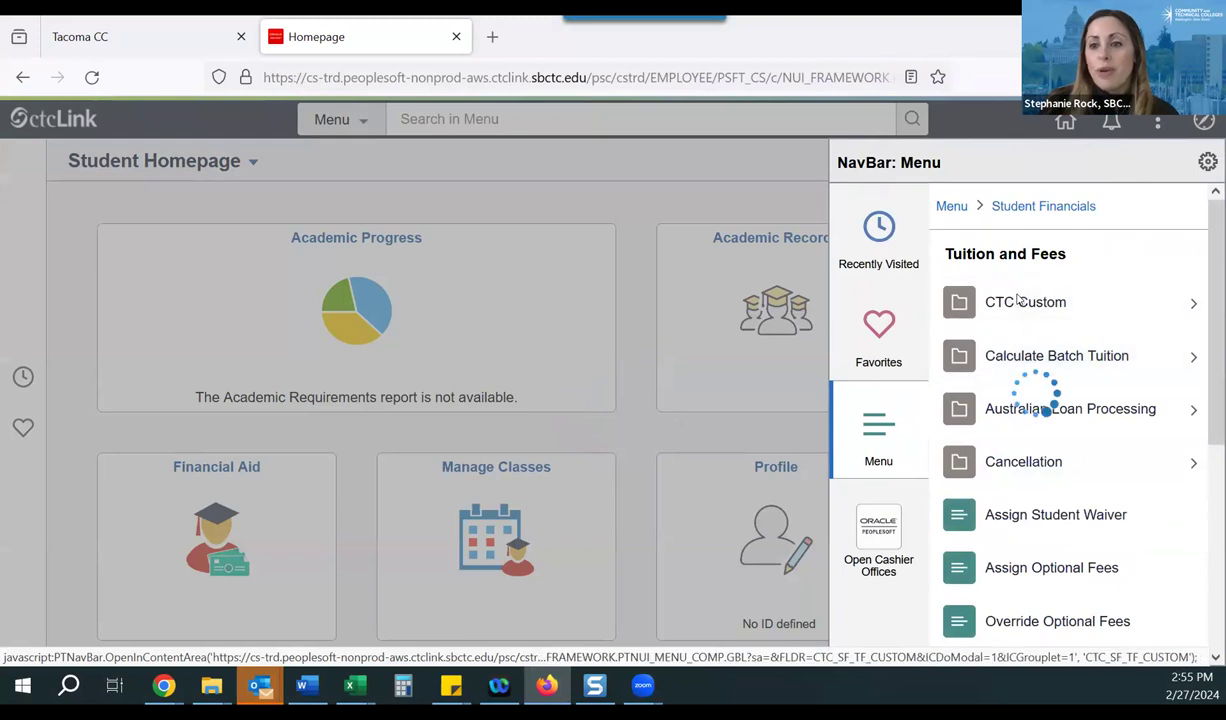
pyautogui.click(1040, 464)
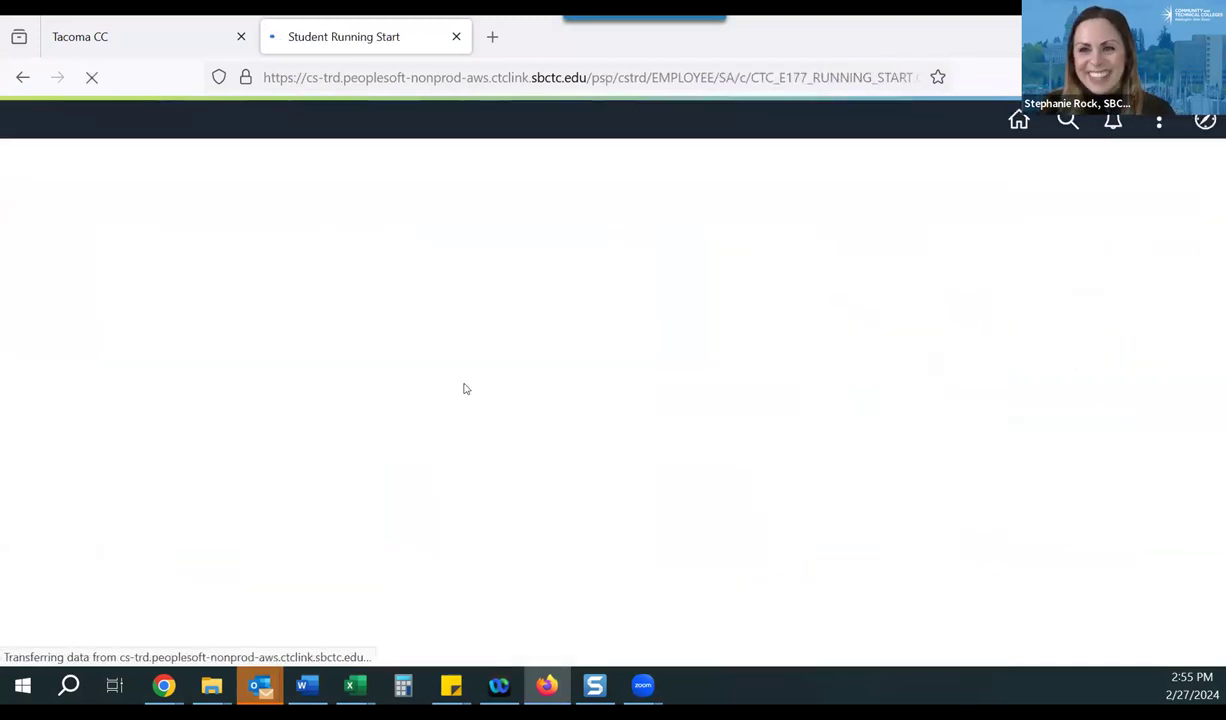
# Search with the copied student ID and academic institution WA240, and open the student's 2024 WINTR Running Start record.
pyautogui.rightClick(288, 352)
pyautogui.click(337, 487)
pyautogui.click(371, 433)
pyautogui.press('Delete')
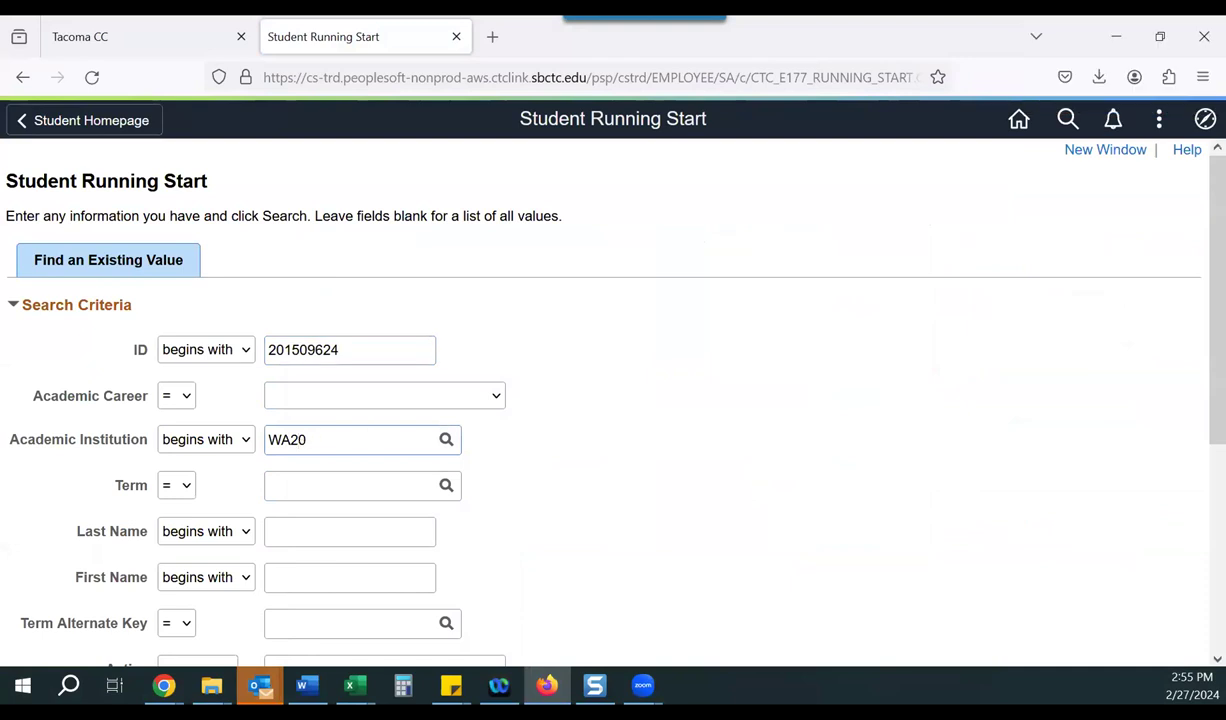
pyautogui.write('4')
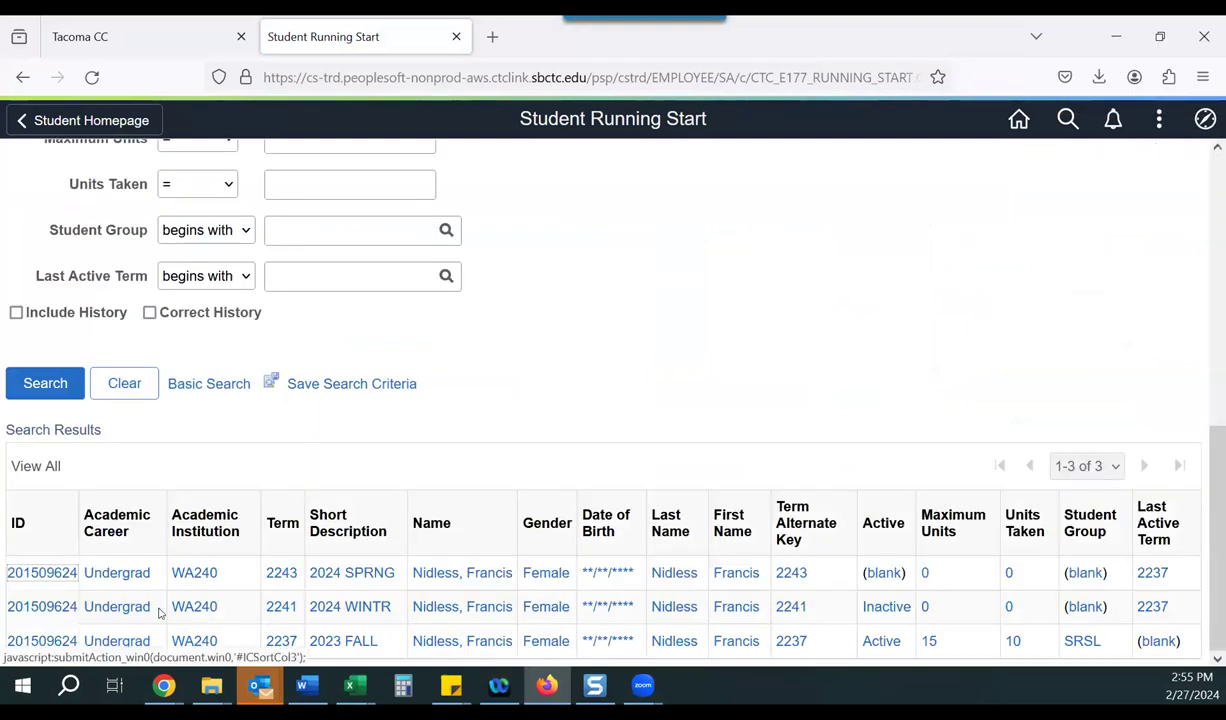
pyautogui.click(50, 609)
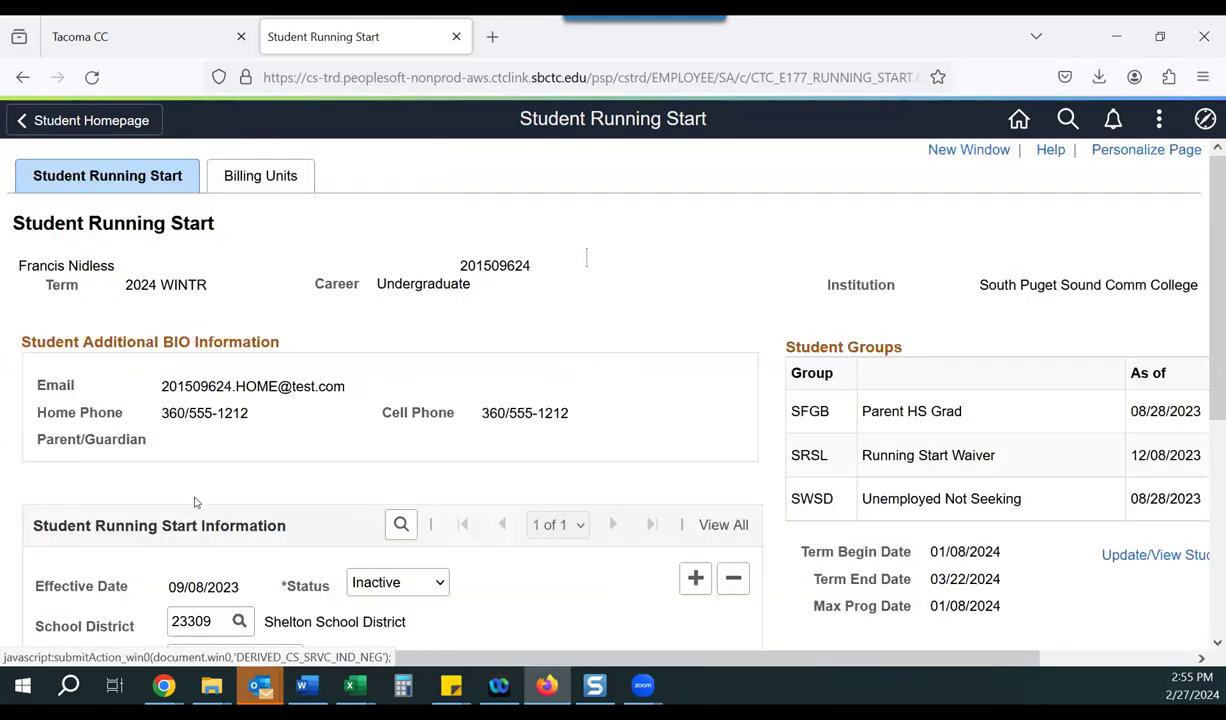
# Examine the record's Running Start information and student groups, highlighting the first comment entry about the hard copy RSVF.
pyautogui.scroll(-3, 197, 495)
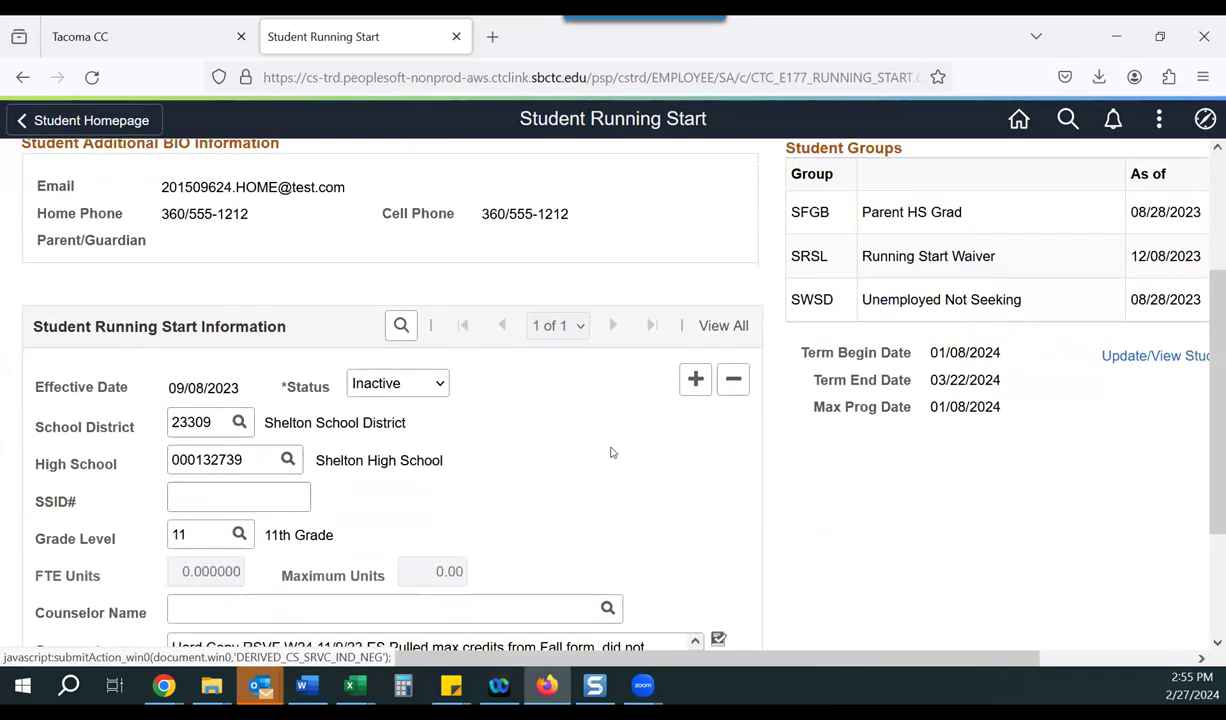
pyautogui.scroll(-2, 612, 452)
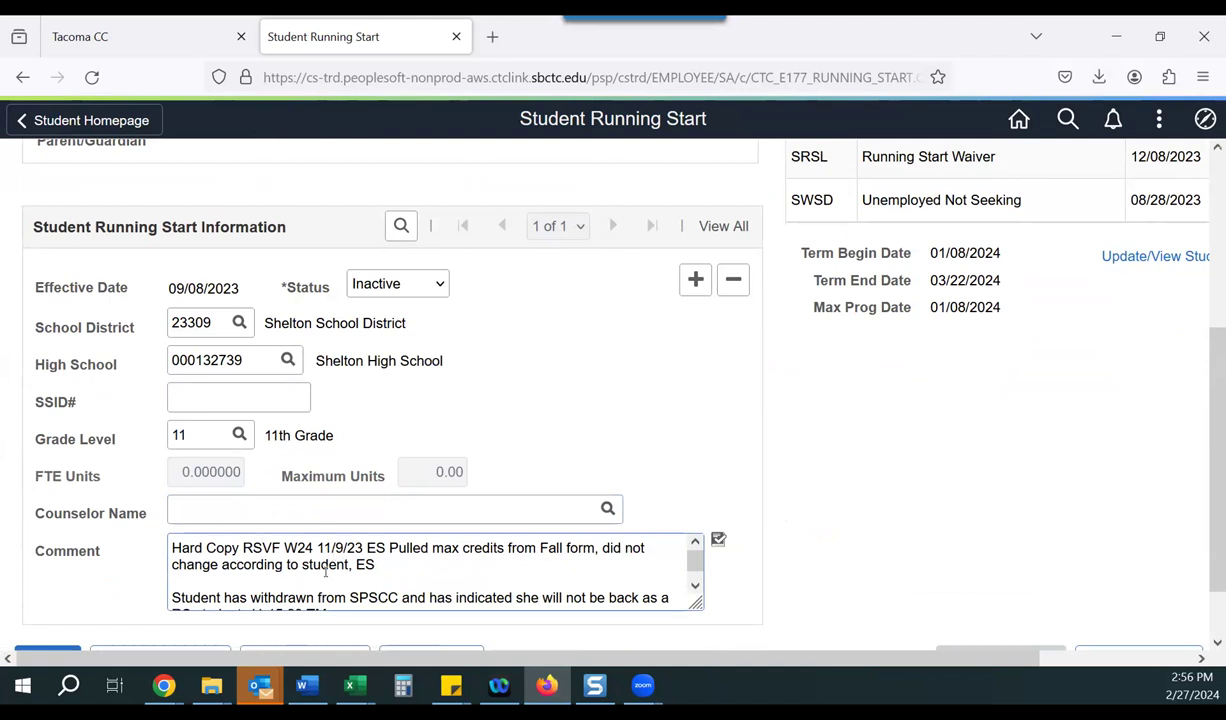
pyautogui.moveTo(378, 565); pyautogui.dragTo(166, 535)
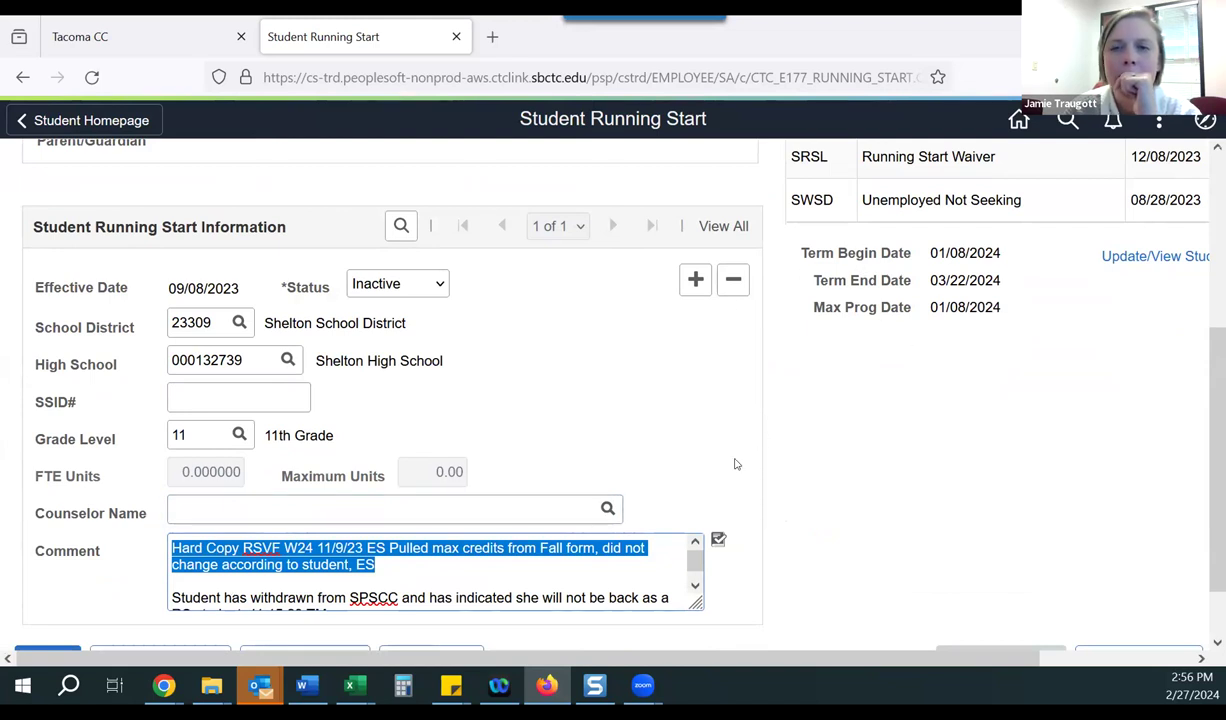
pyautogui.moveTo(618, 680)
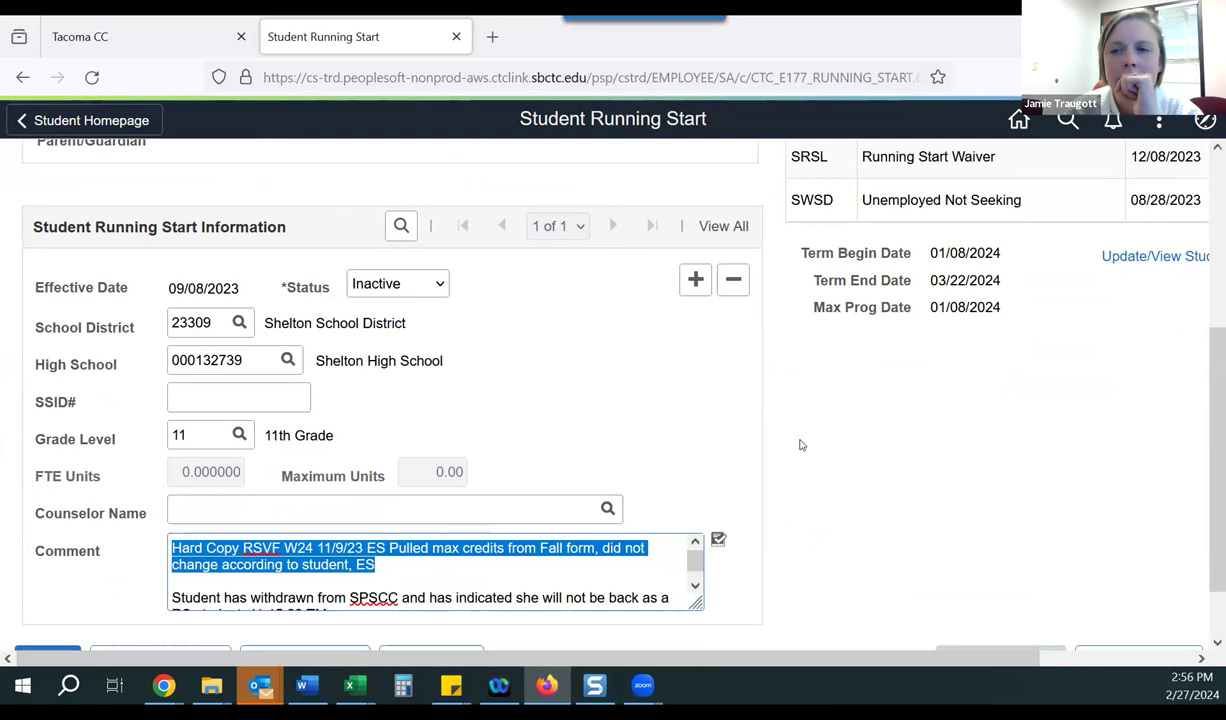
pyautogui.scroll(1, 800, 445)
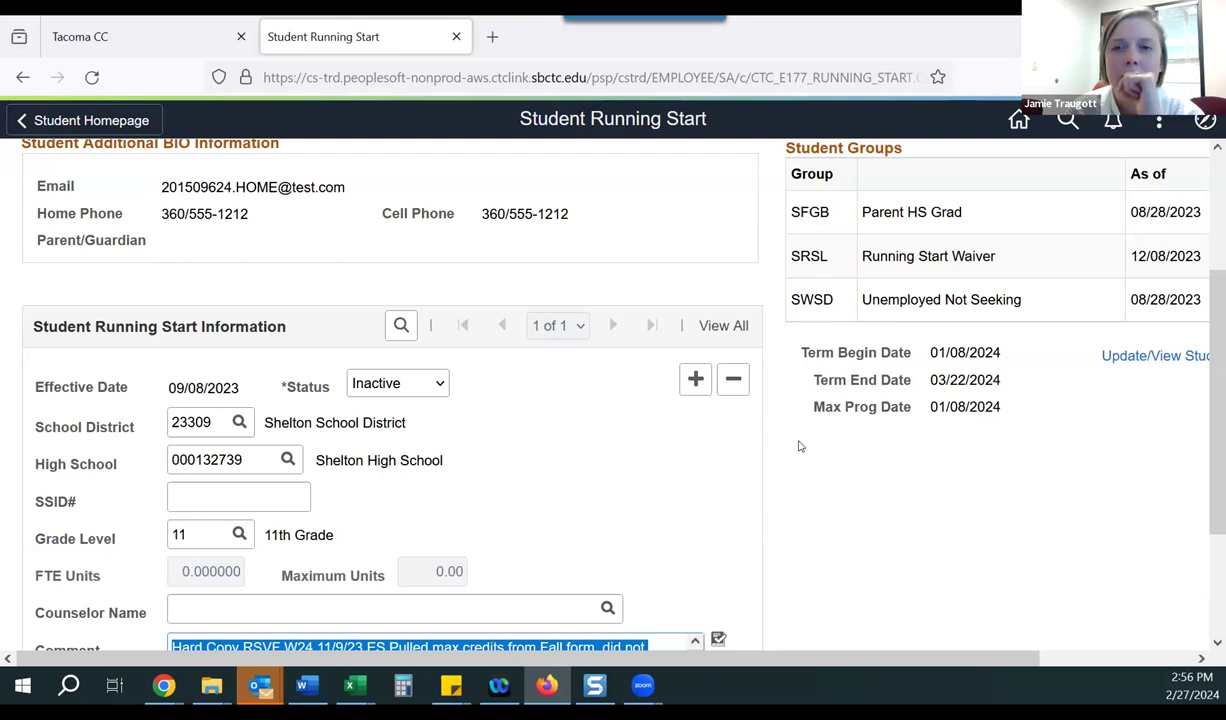
pyautogui.scroll(2, 787, 500)
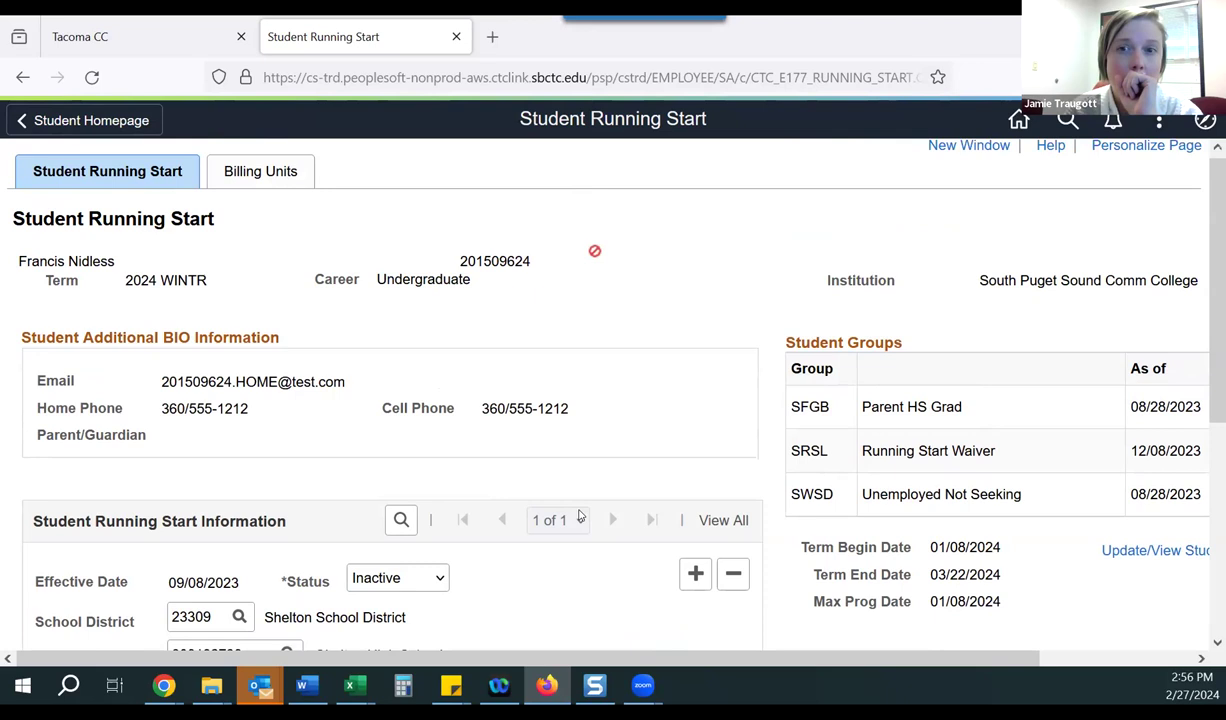
pyautogui.scroll(-4, 616, 515)
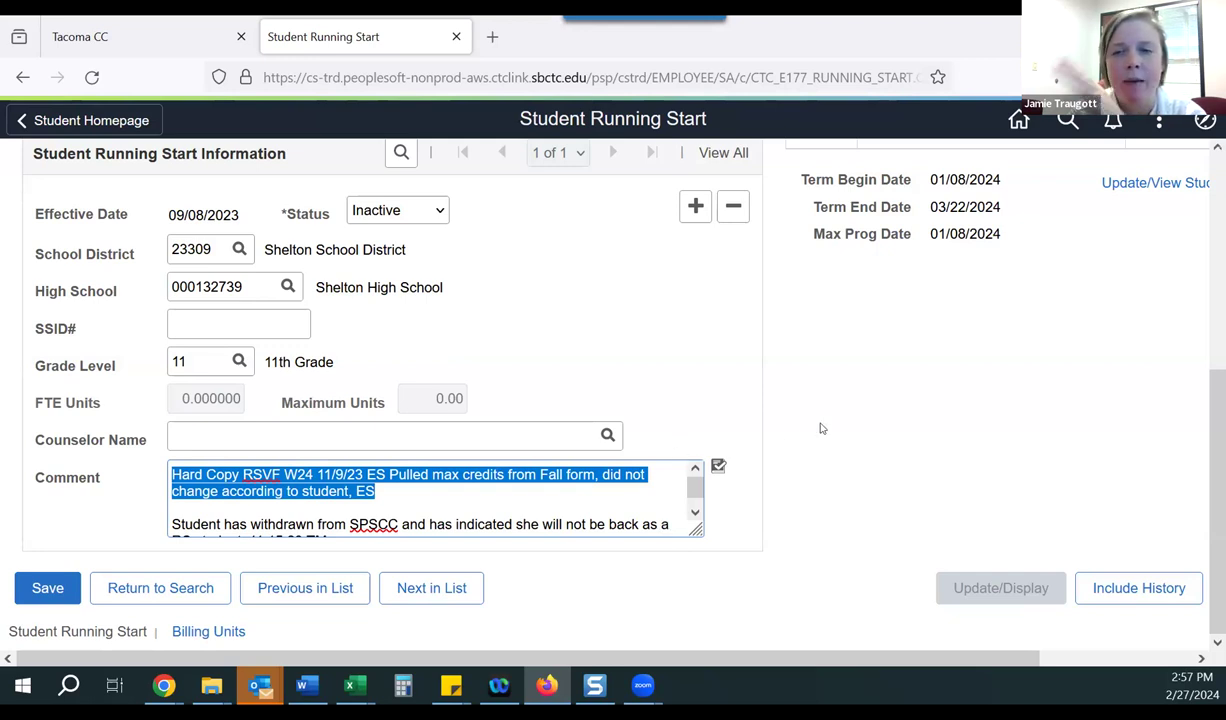
pyautogui.scroll(2, 821, 428)
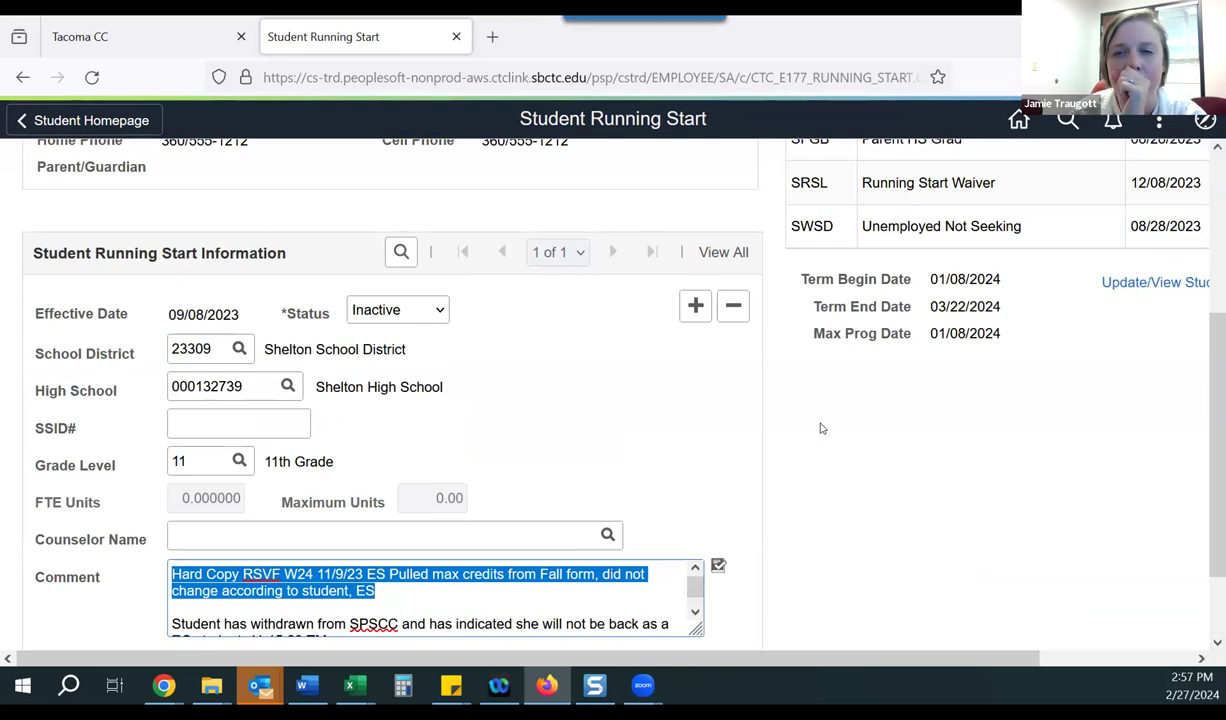
pyautogui.scroll(5, 821, 428)
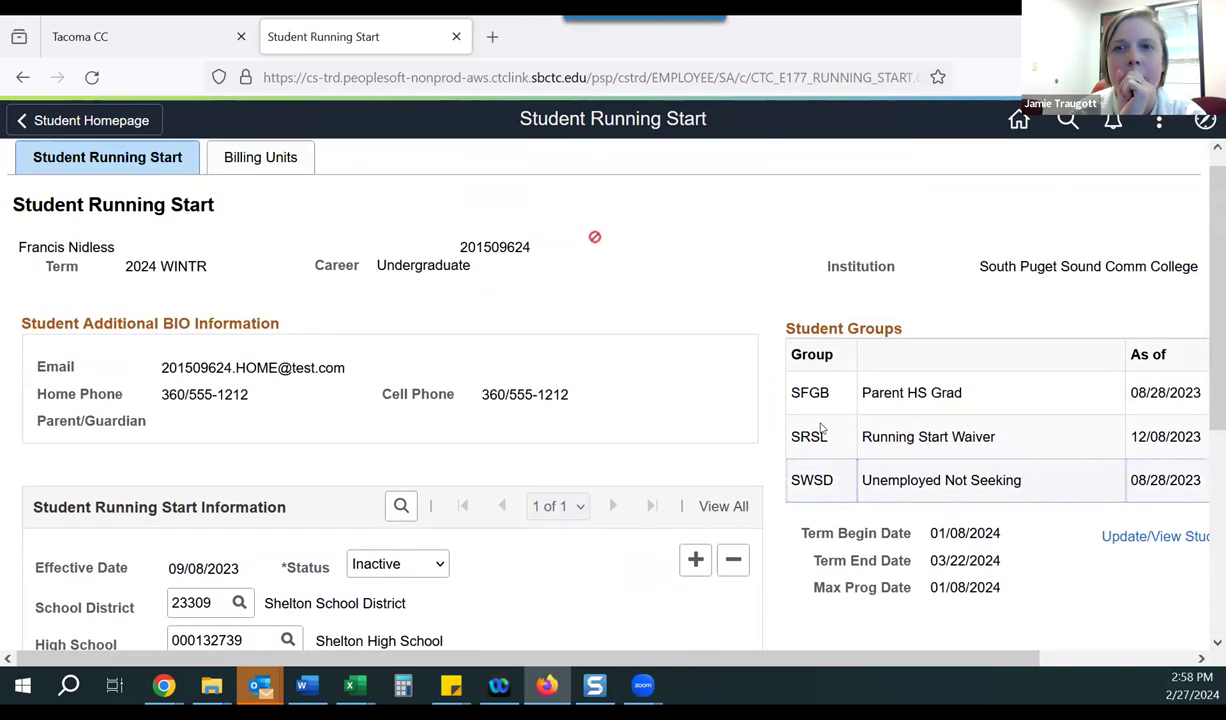
pyautogui.scroll(1, 821, 428)
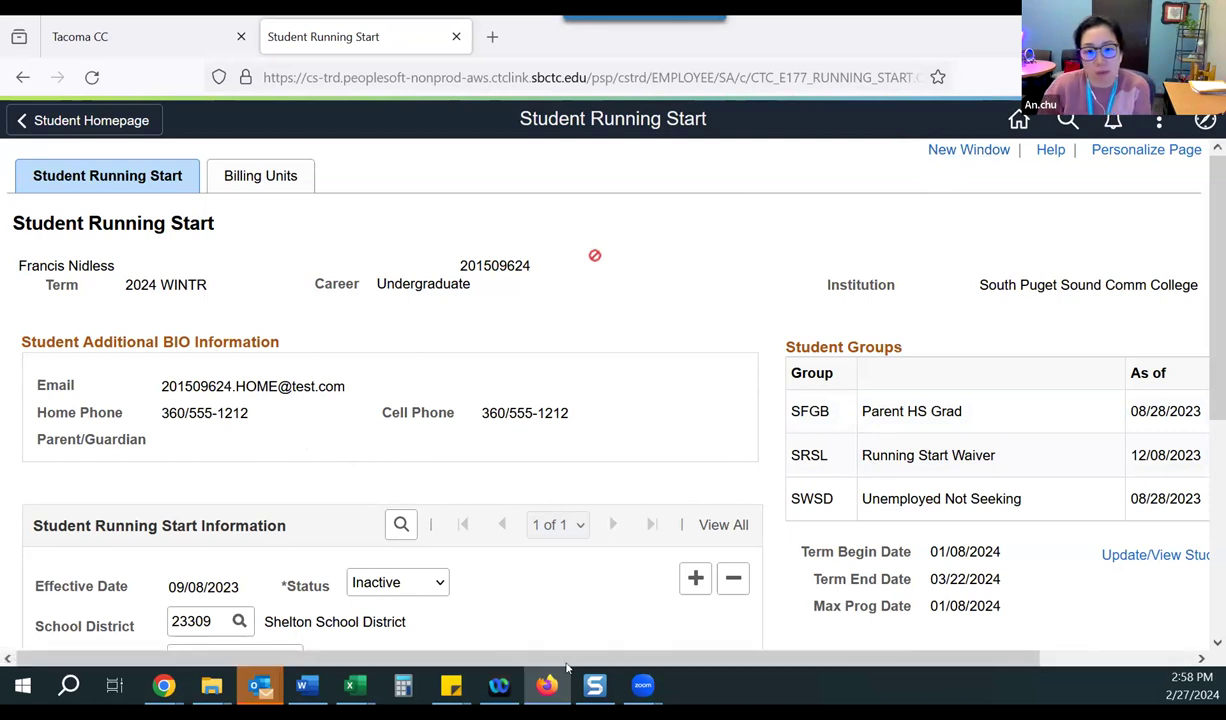
# Switch to the testfileforsession workbook in Excel and review its columns from HS District across to Advisor(s).
pyautogui.moveTo(362, 686)
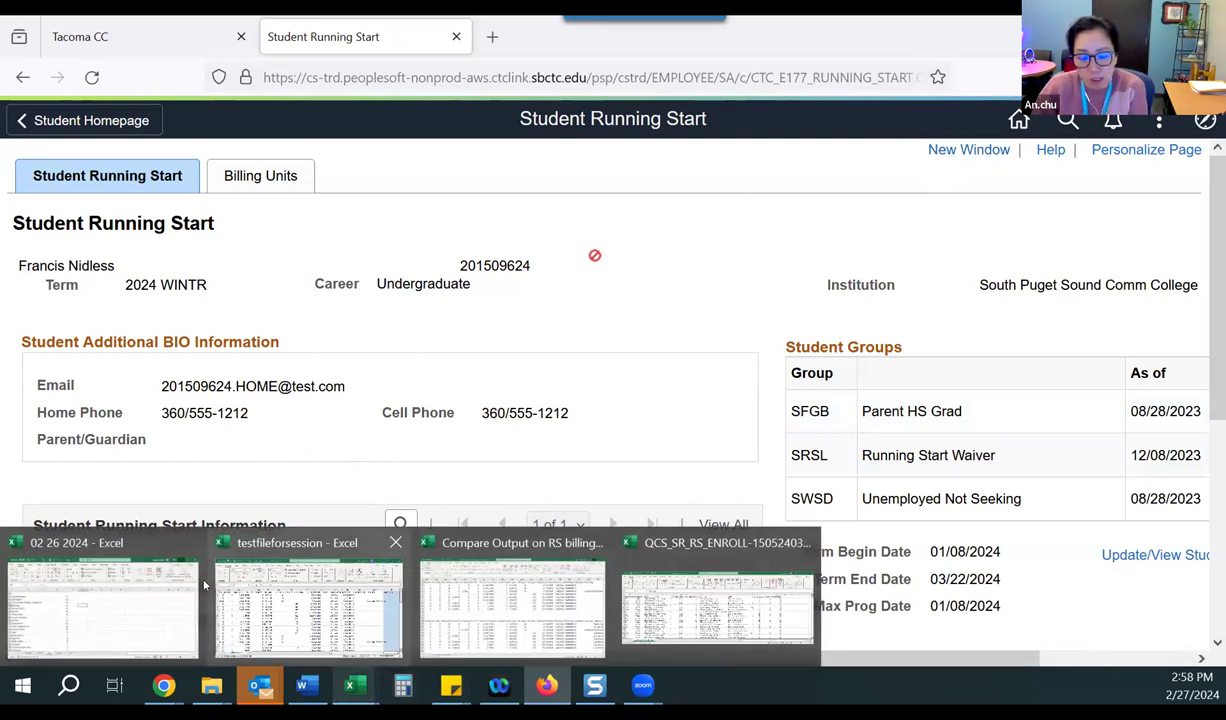
pyautogui.click(369, 601)
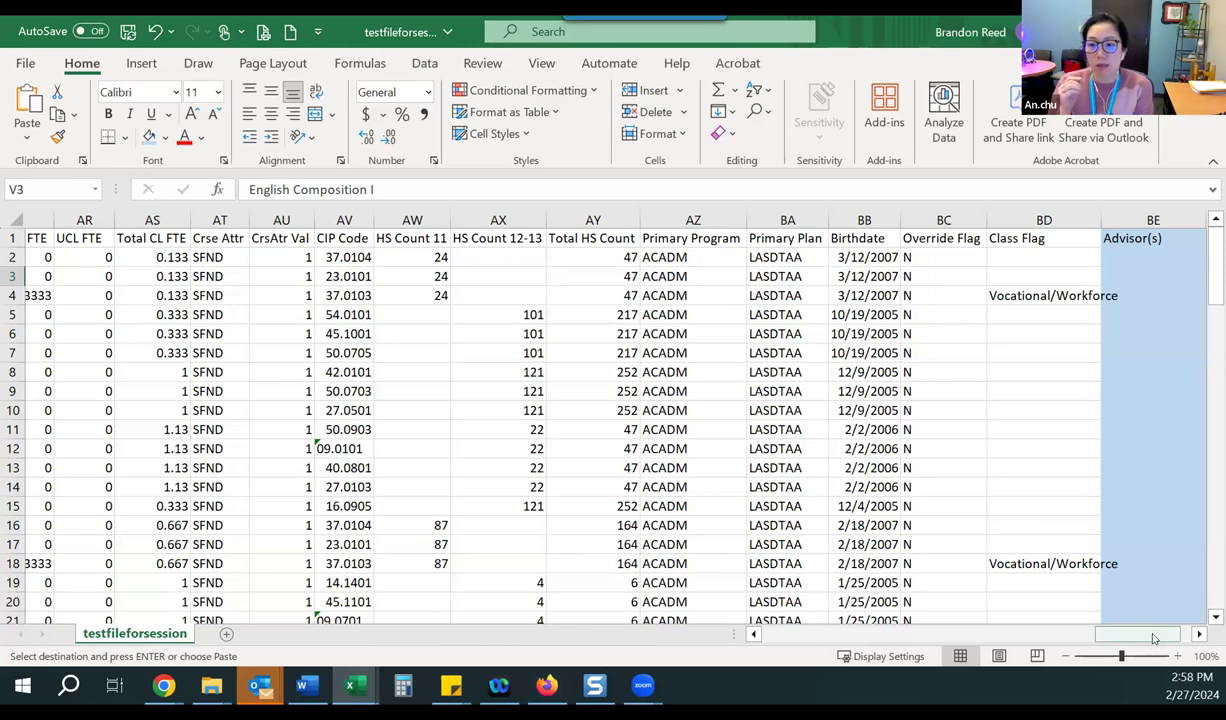
pyautogui.click(780, 634)
pyautogui.click(780, 634)
pyautogui.click(780, 634)
pyautogui.click(780, 634)
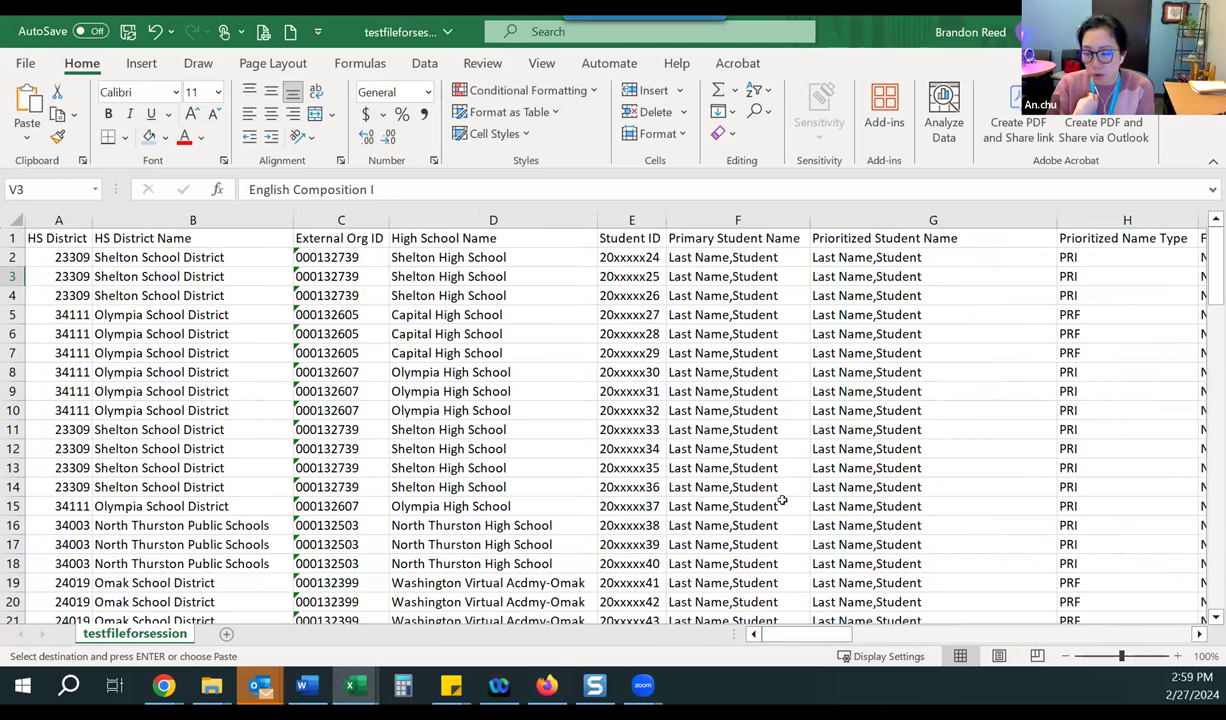
pyautogui.moveTo(829, 640); pyautogui.dragTo(1152, 632)
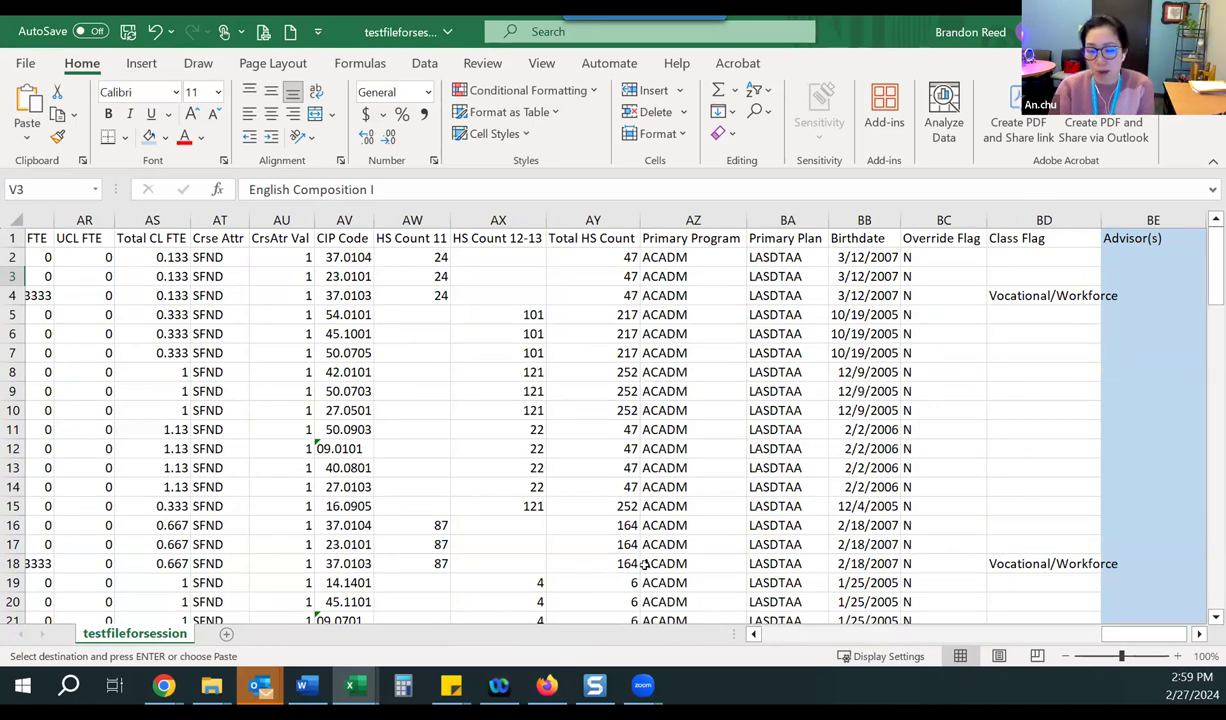
# Return to the Student Running Start record in Firefox and review its fields down to the Counselor Name and Comment.
pyautogui.click(546, 685)
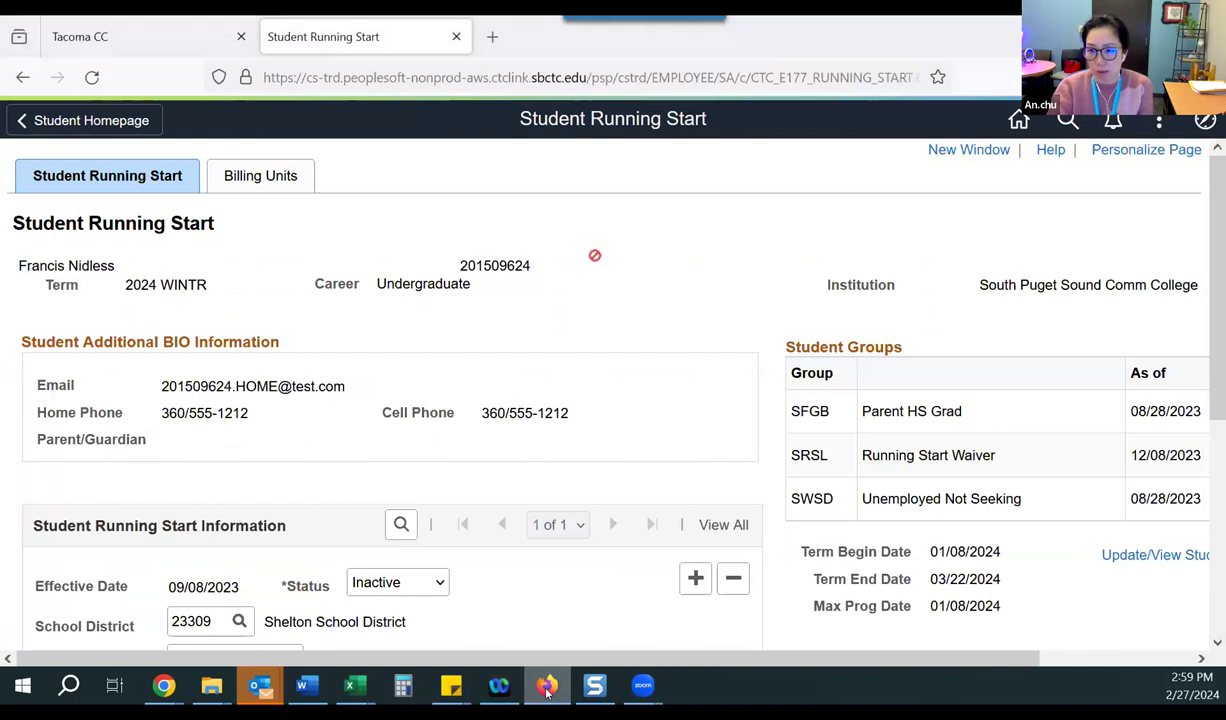
pyautogui.scroll(-1, 330, 553)
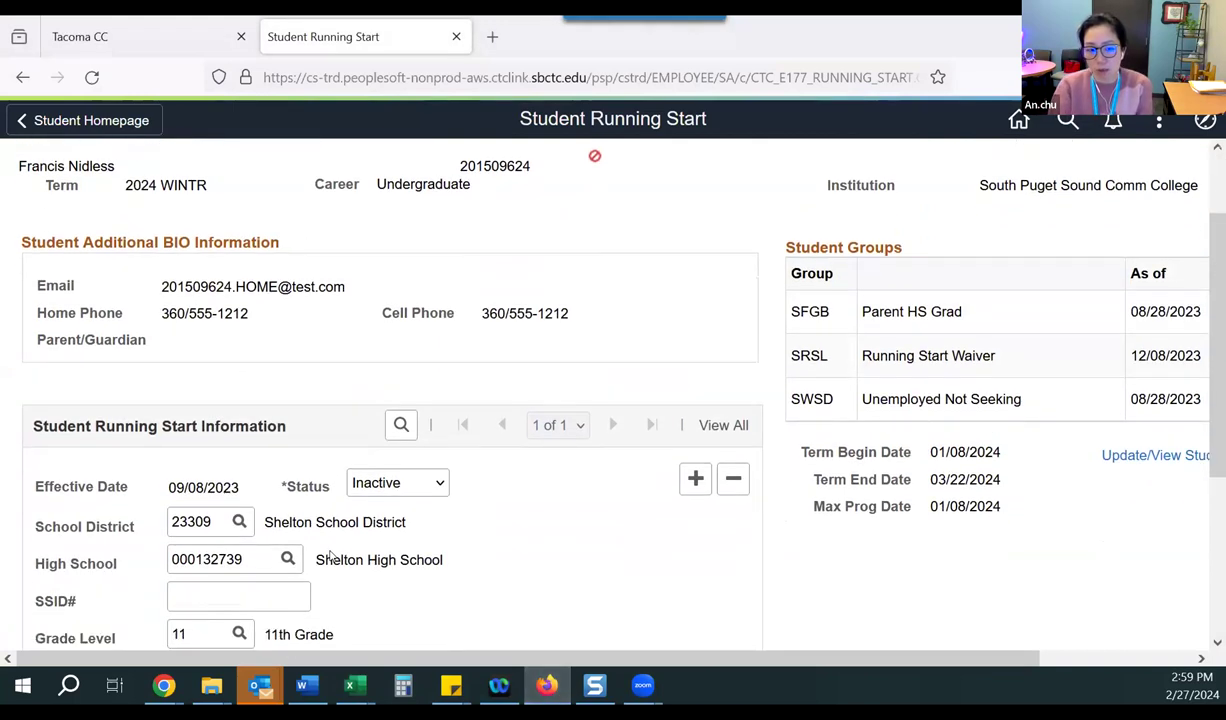
pyautogui.scroll(-3, 330, 553)
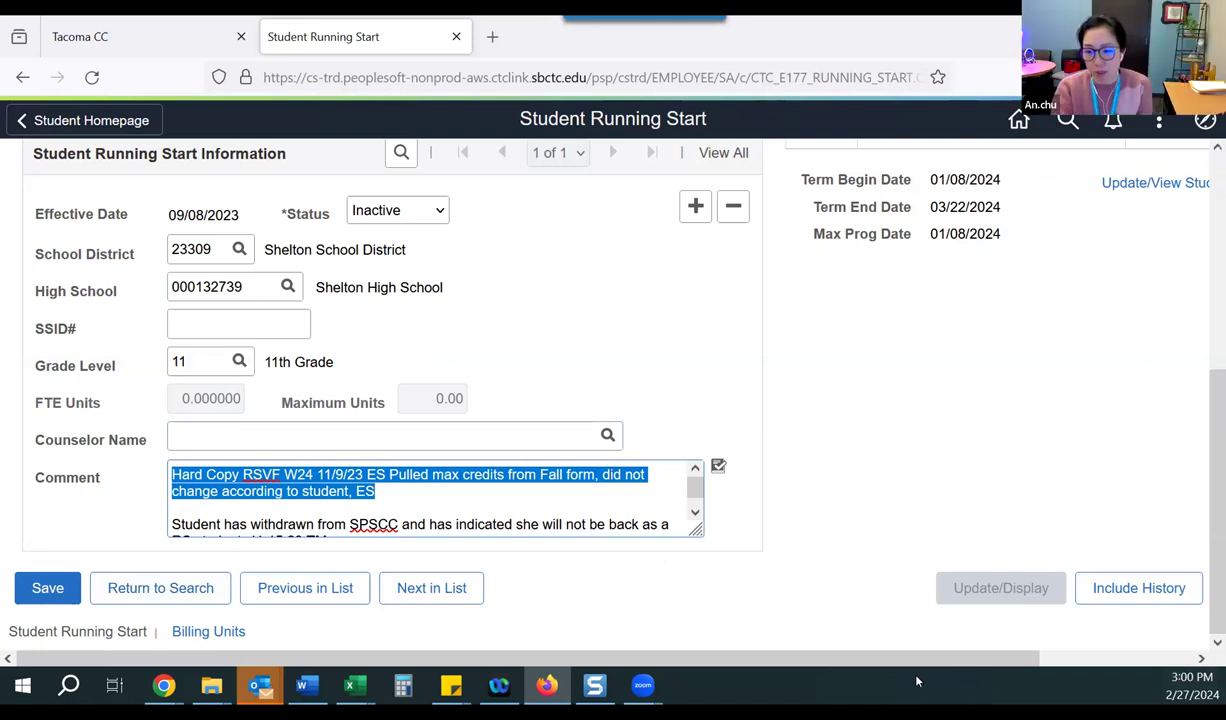
pyautogui.click(498, 685)
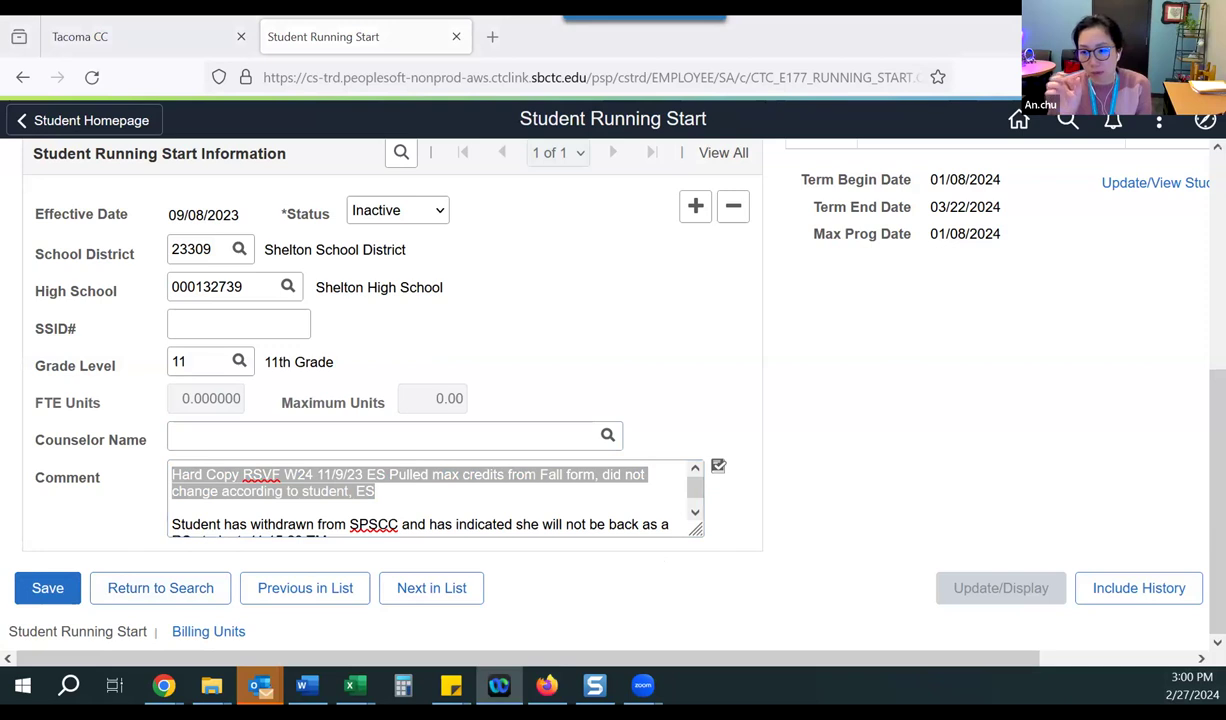